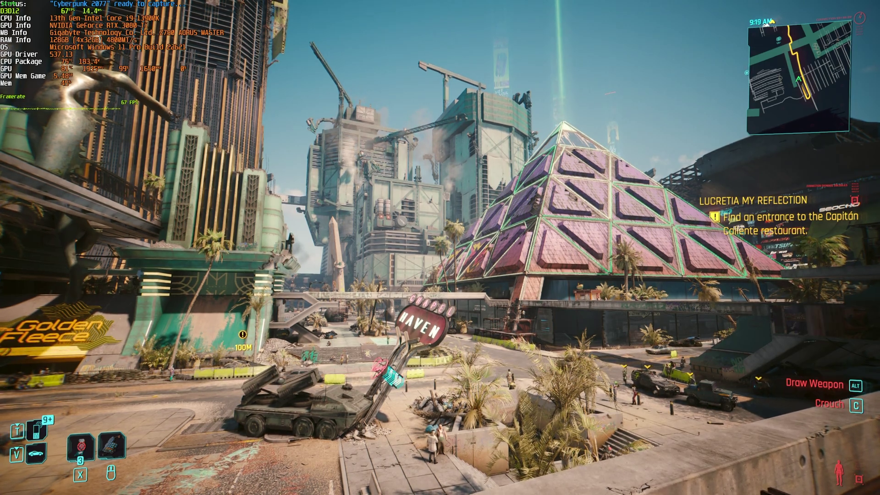
- Set the Graphics quick preset to Ray Tracing: Overdrive, accept the path tracing warning, and resume play
key(Escape)
click(207, 296)
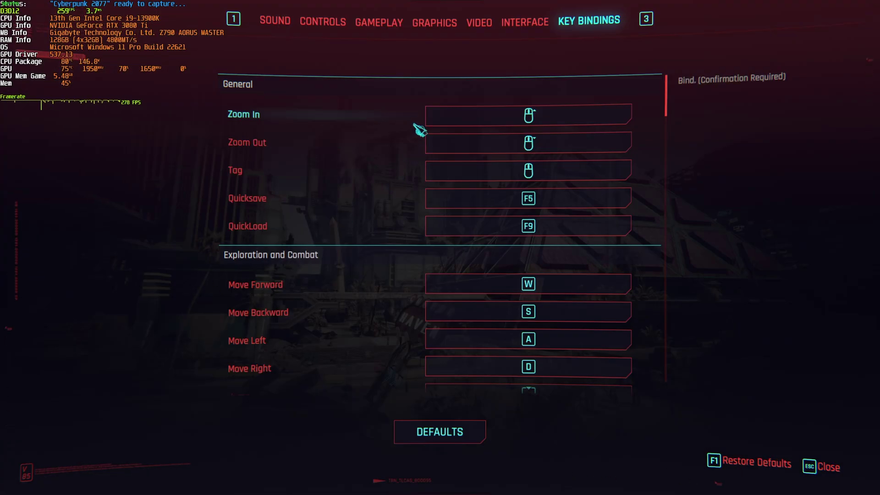
click(430, 25)
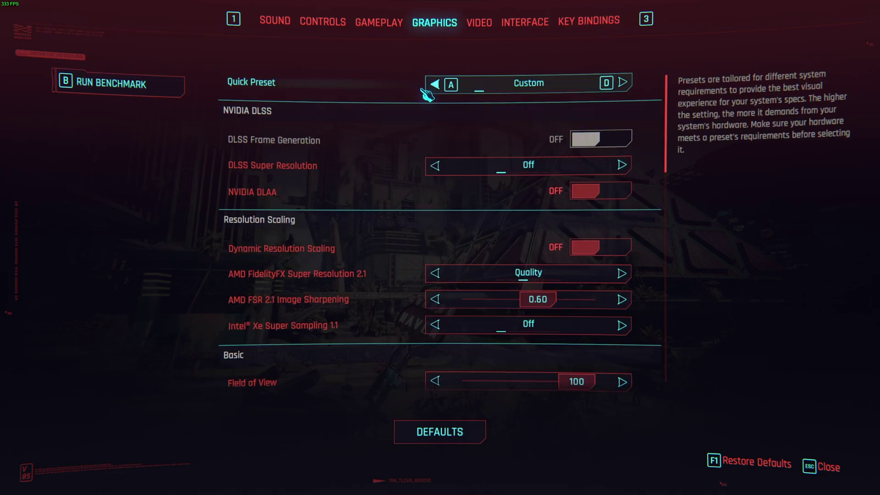
click(449, 87)
click(450, 88)
click(451, 87)
click(451, 88)
click(451, 88)
click(451, 88)
click(453, 88)
click(454, 90)
click(454, 90)
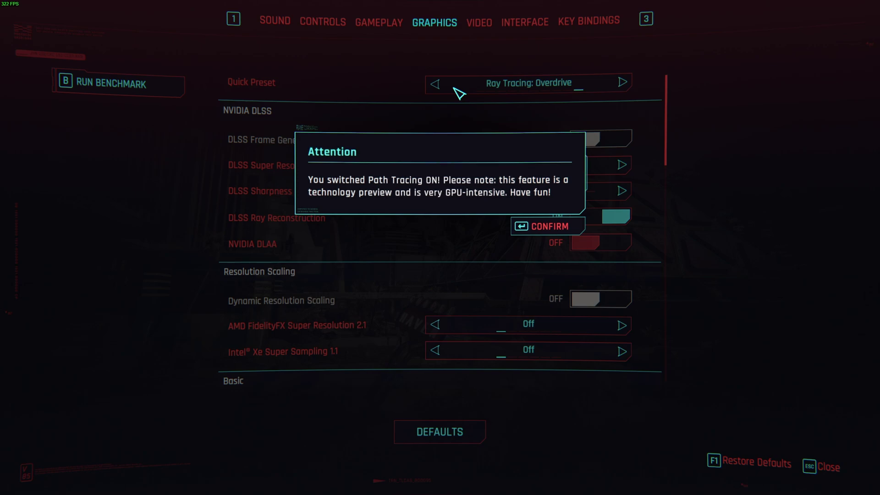
click(540, 231)
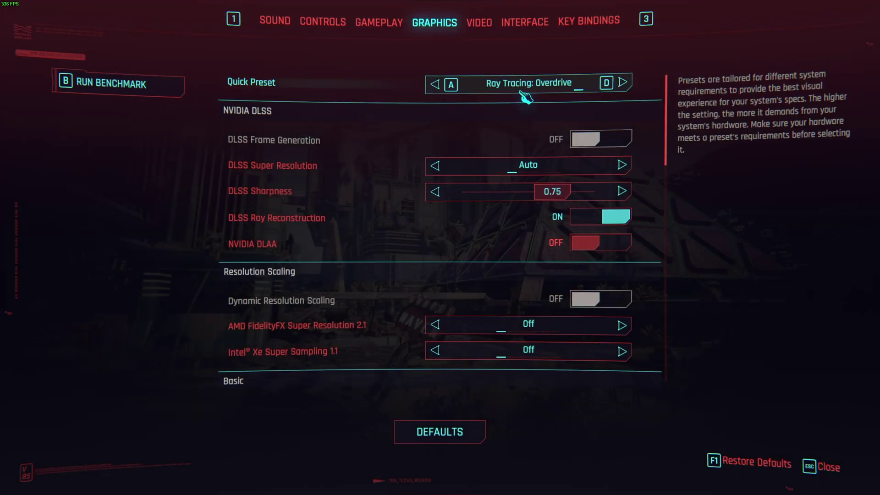
key(Escape)
key(Escape)
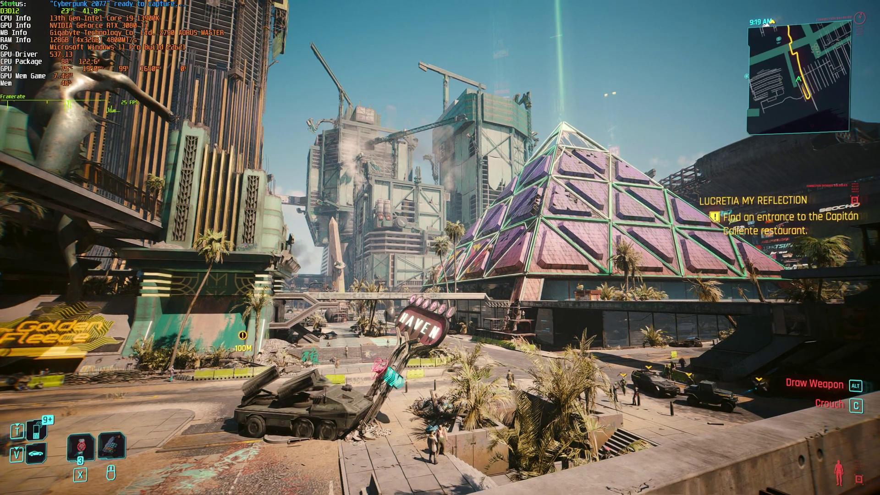
- Walk the character toward the railing to test the Overdrive preset in gameplay
key(w)
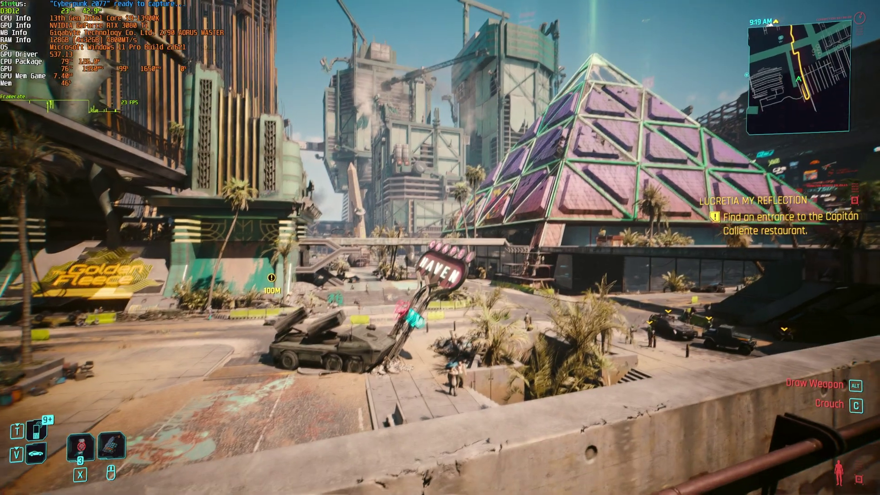
mouse_move(440, 247)
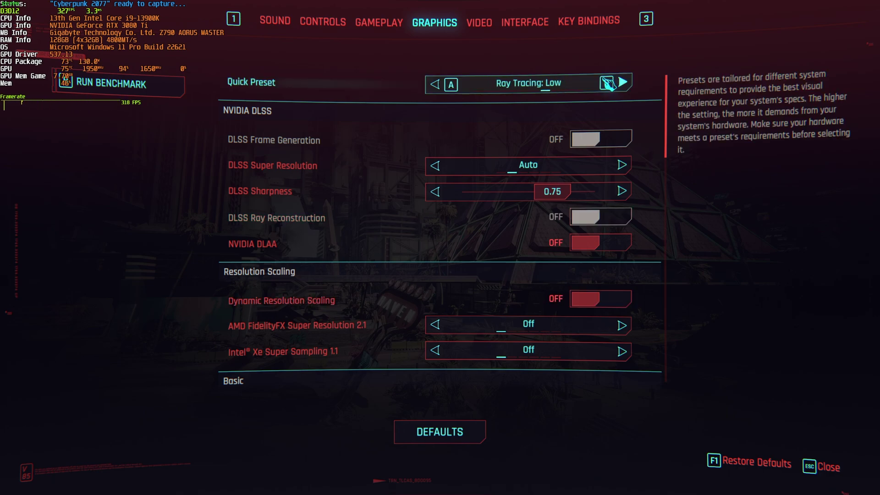
- Close the graphics settings and pause screen to test the Ray Tracing: Low preset in gameplay
key(Escape)
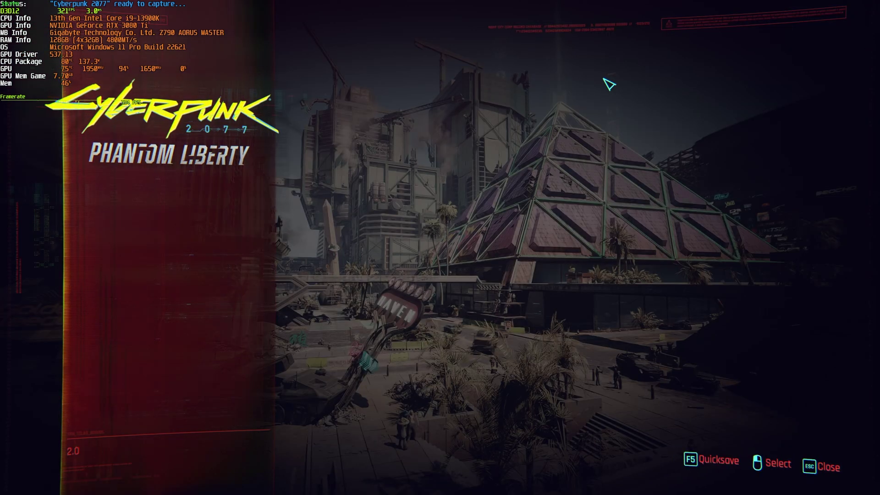
key(Escape)
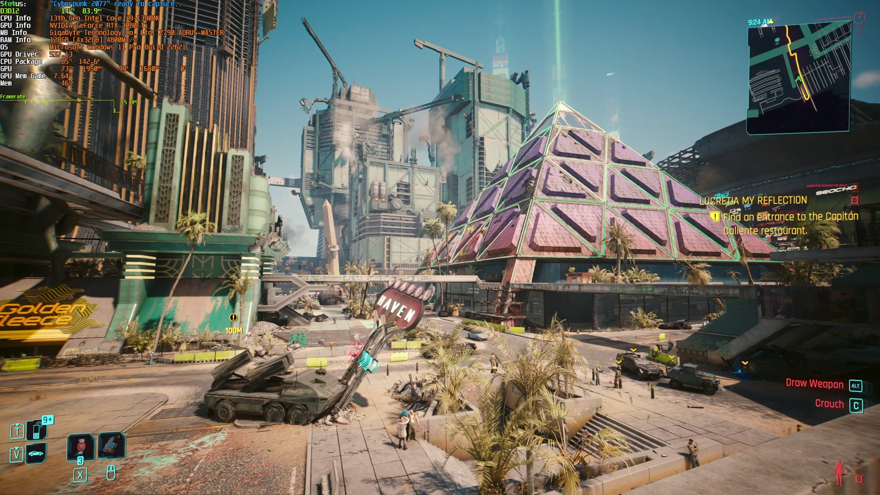
mouse_move(441, 248)
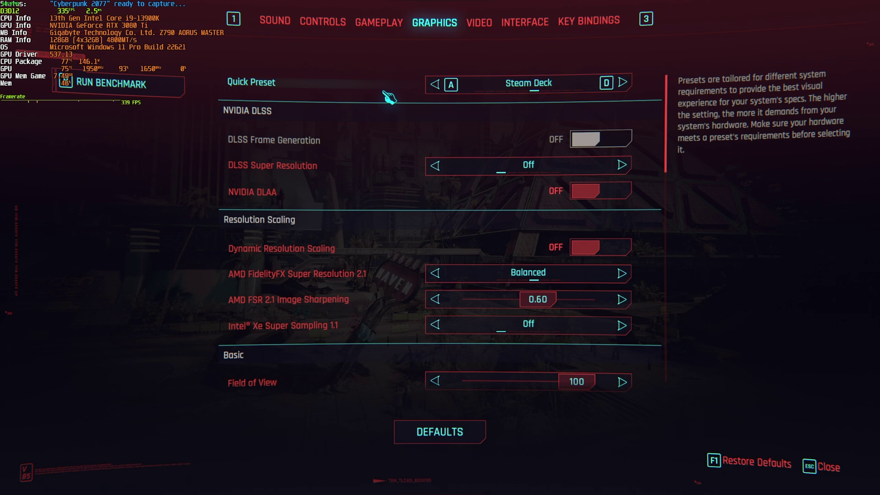
key(Escape)
key(Escape)
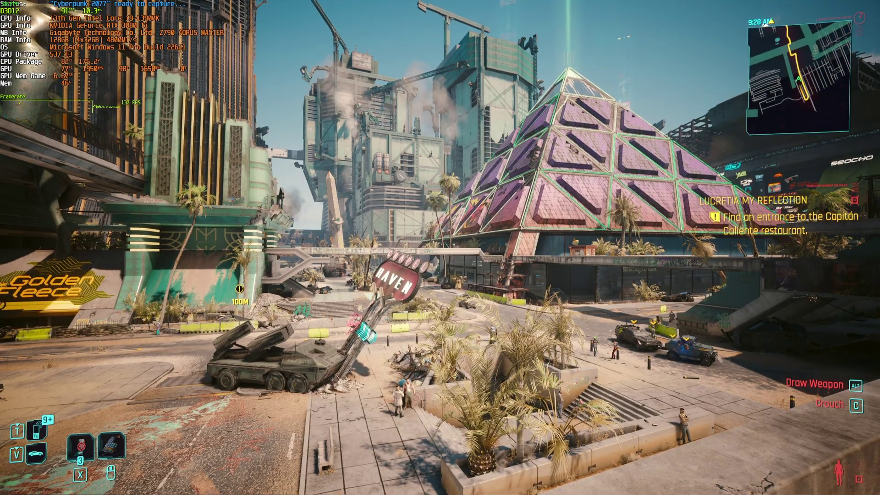
mouse_move(441, 248)
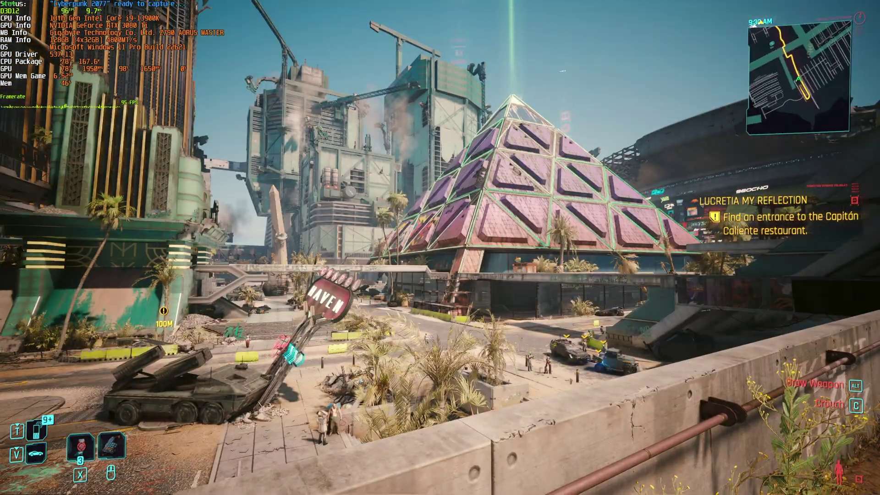
key(w)
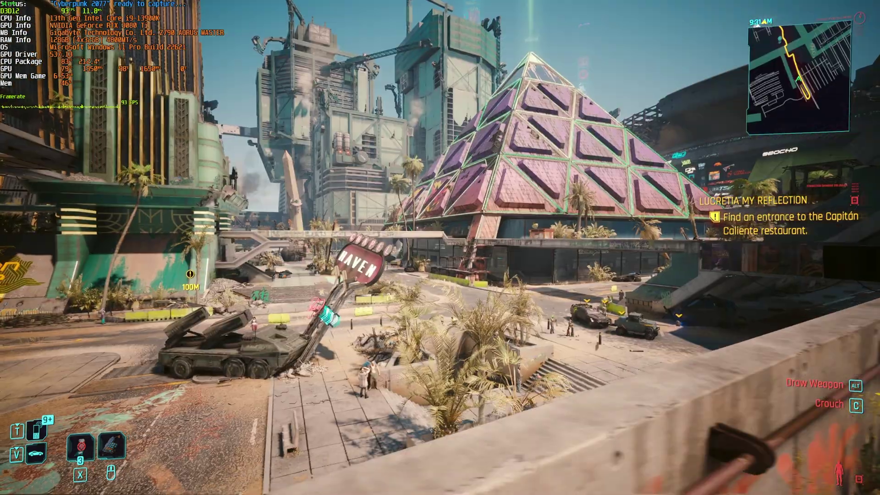
key(w)
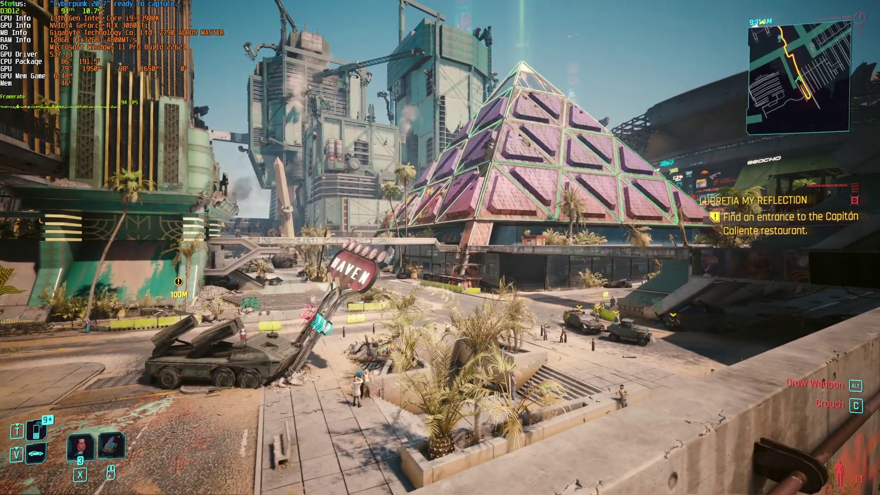
key(w)
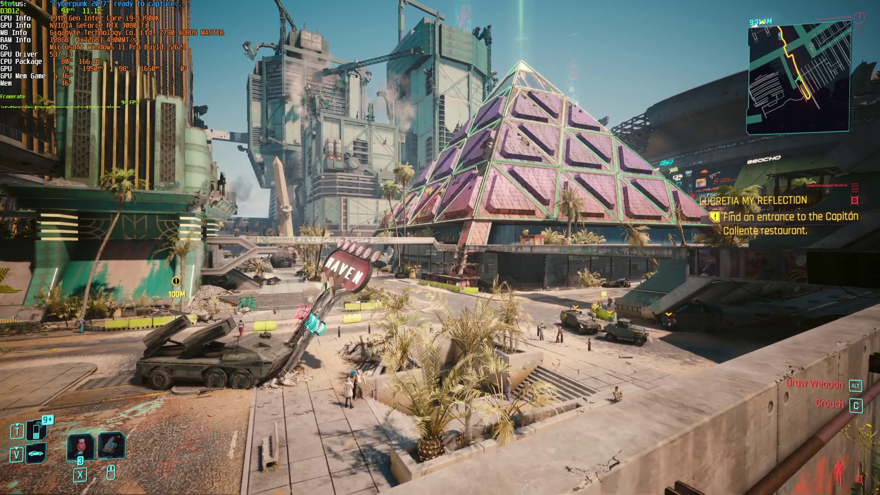
key(w)
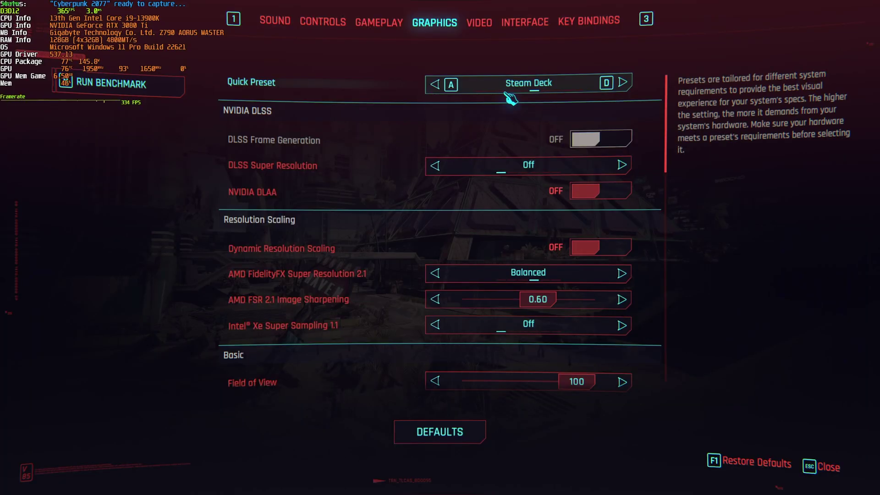
key(d)
key(d)
key(d)
key(d)
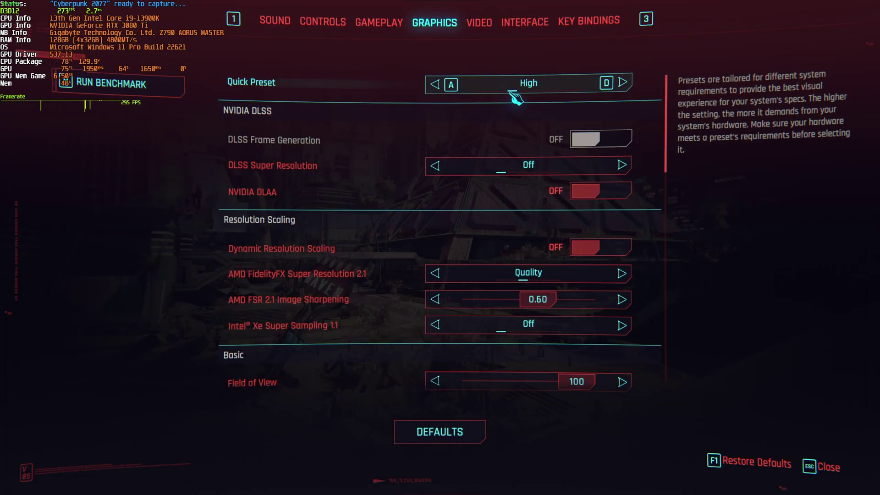
key(d)
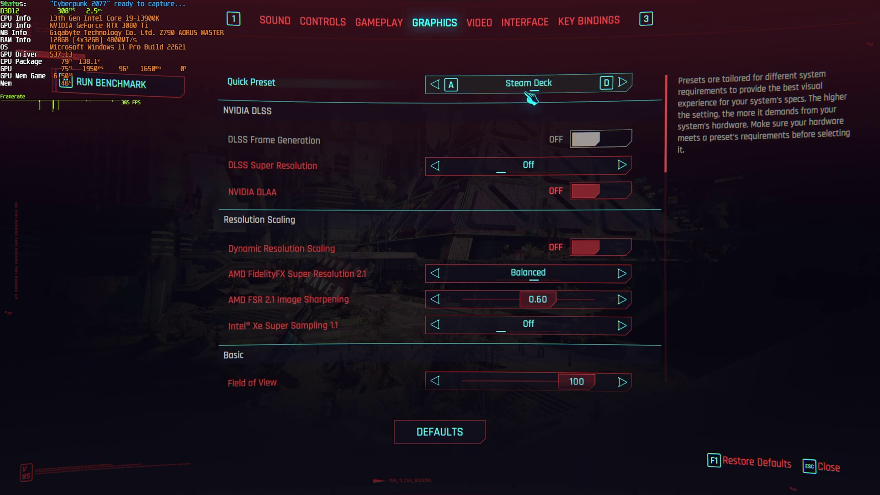
- Try the DLSS Super Resolution modes (Quality, Balanced, Off, Performance, Ultra Performance), then resume gameplay
click(537, 169)
click(531, 170)
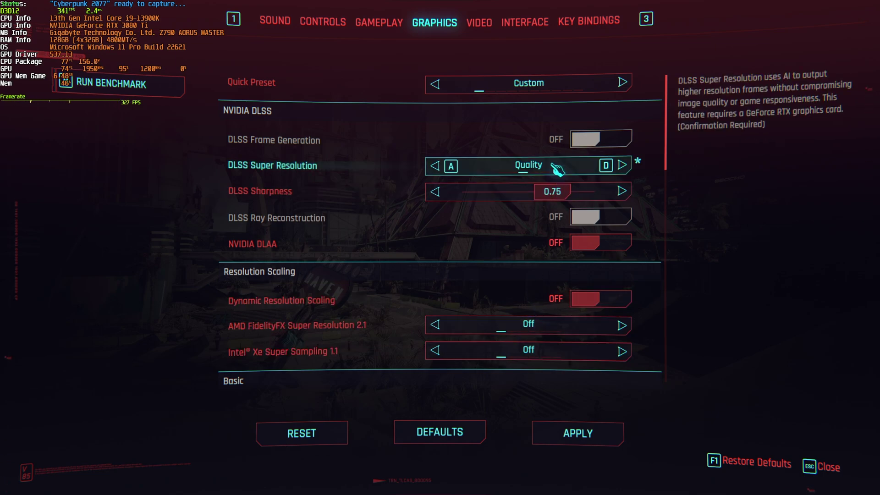
key(a)
key(d)
key(d)
key(d)
key(d)
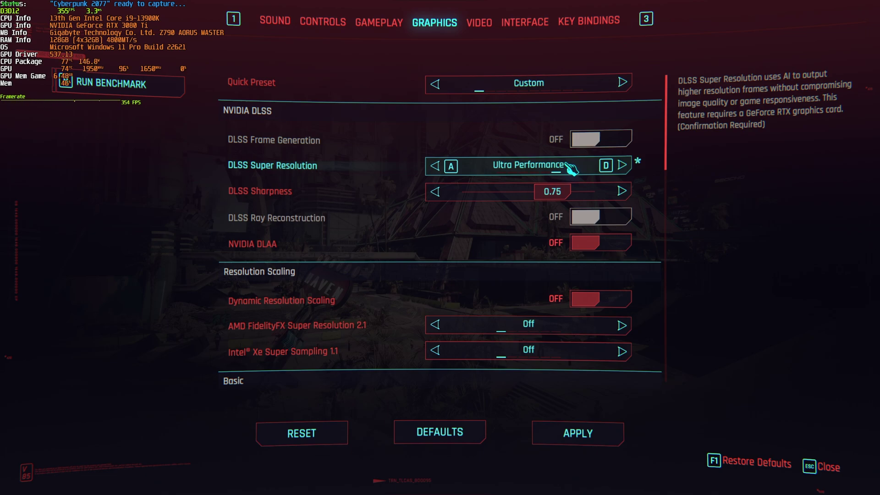
key(d)
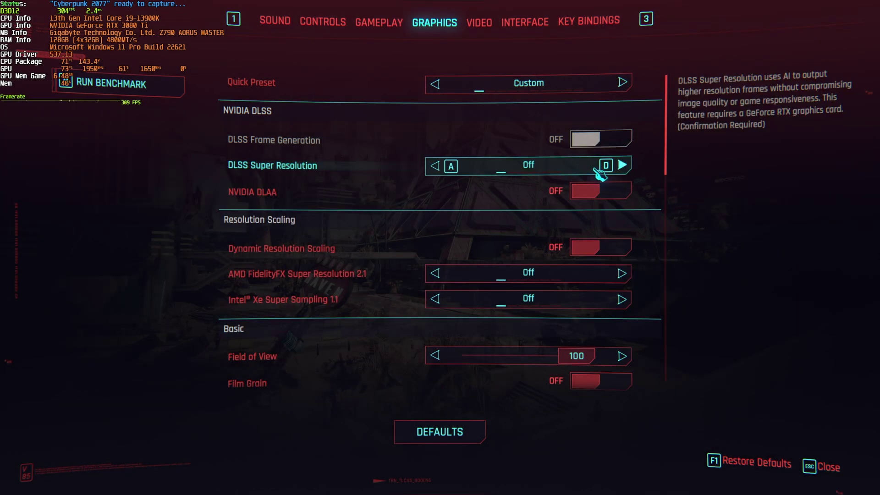
key(a)
key(a)
key(d)
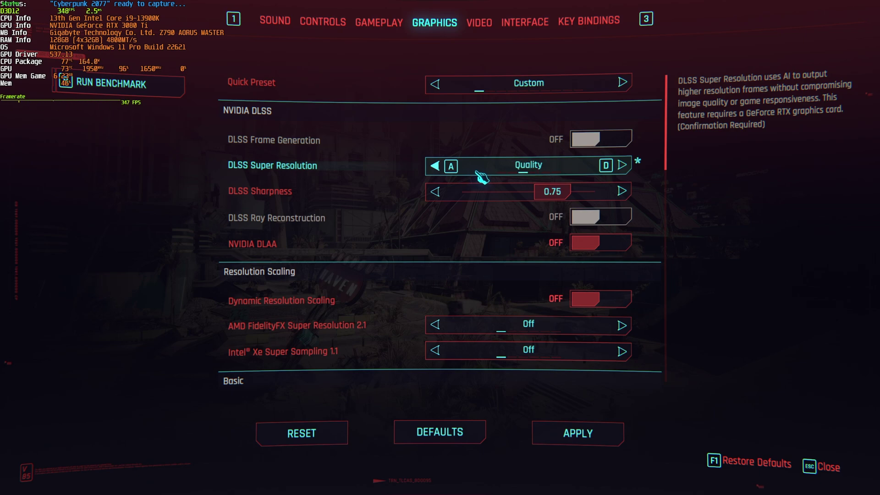
key(Escape)
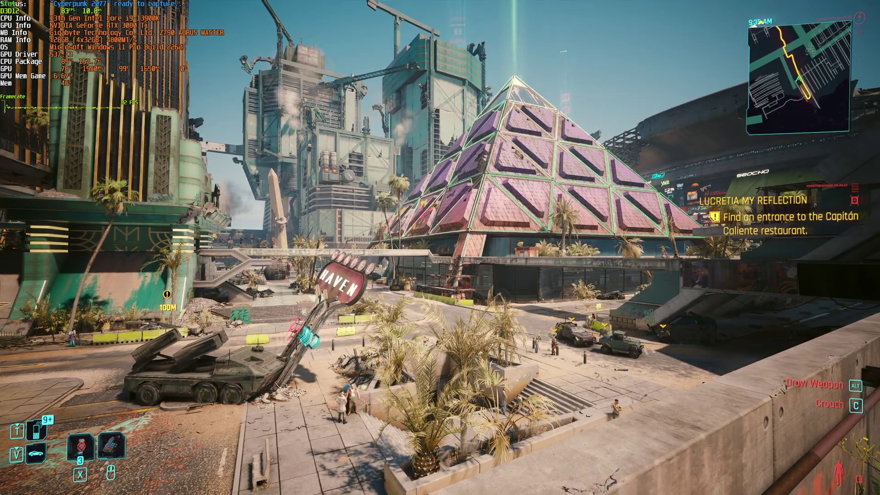
- Reopen the graphics settings and set AMD FSR 2.1 upscaling to Quality
mouse_move(440, 248)
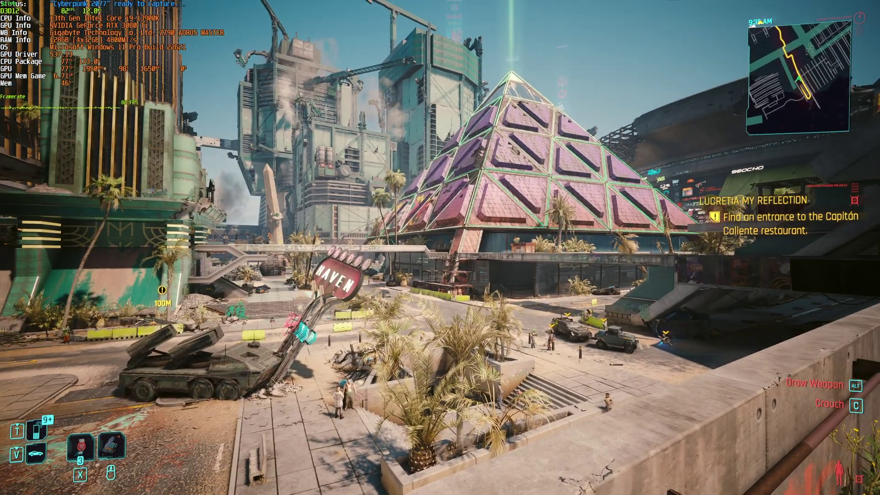
key(Escape)
click(202, 283)
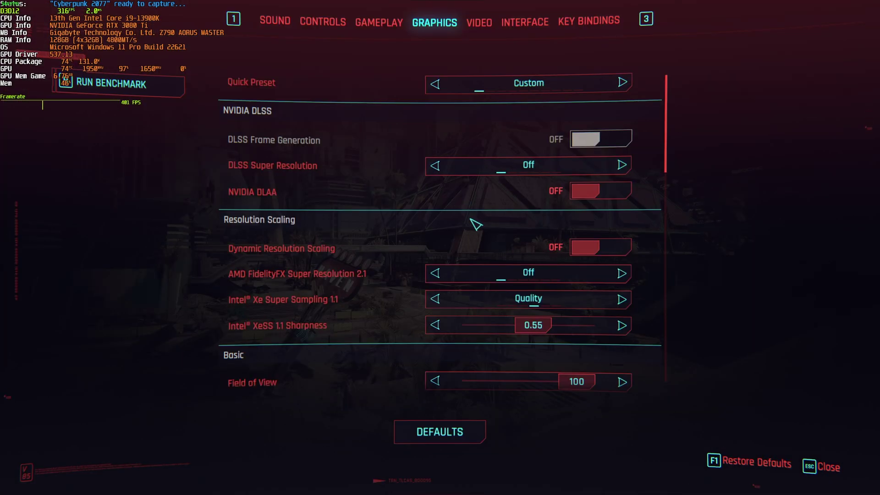
click(504, 278)
click(504, 278)
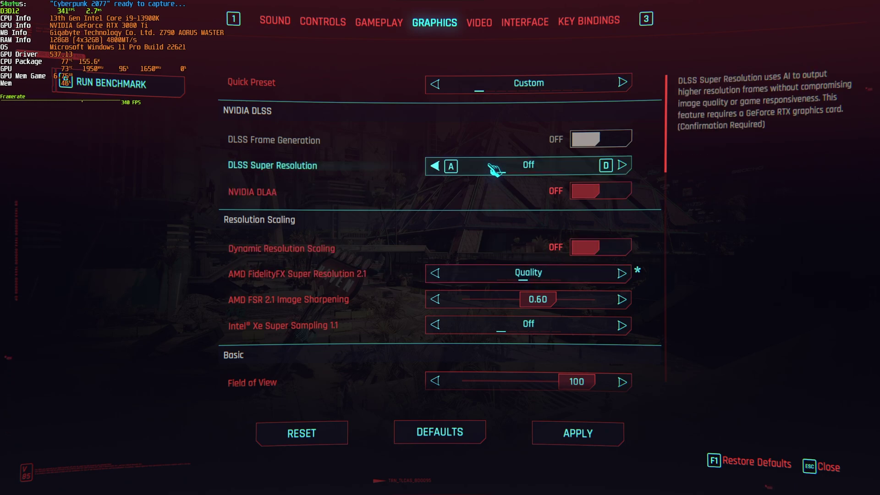
- Briefly try DLSS Super Resolution Auto and NVIDIA DLAA, leaving both off
key(d)
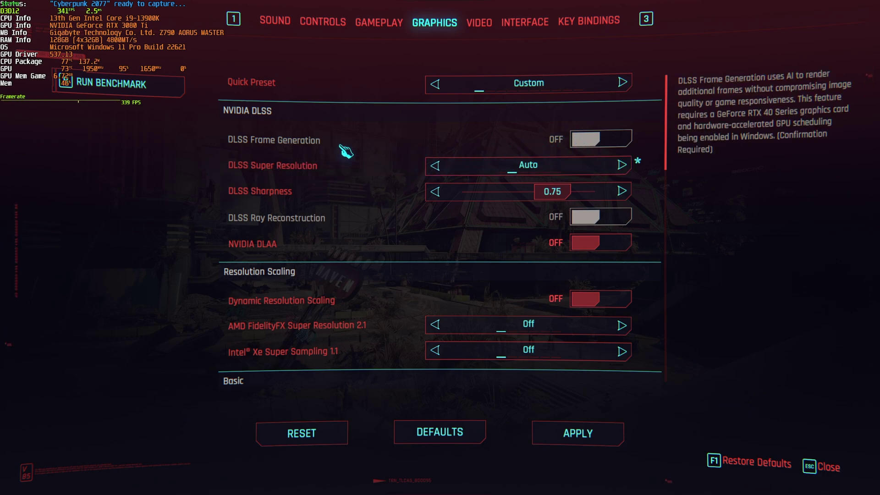
click(541, 166)
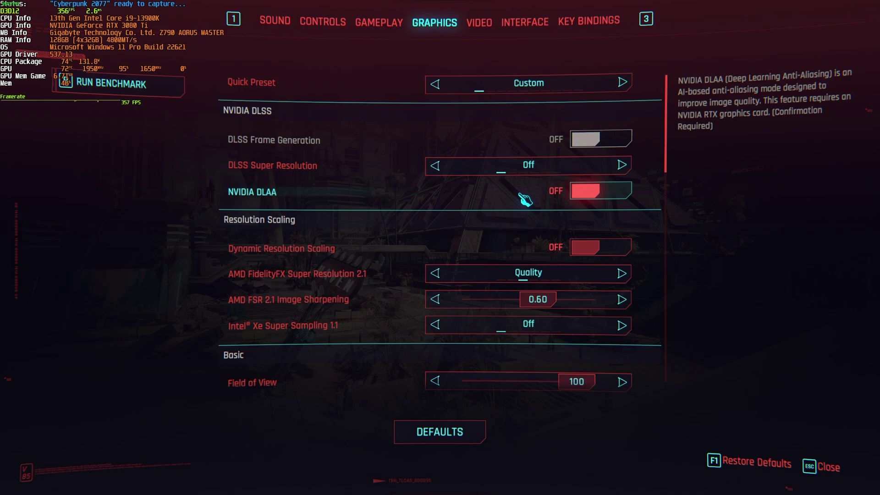
click(526, 200)
click(583, 193)
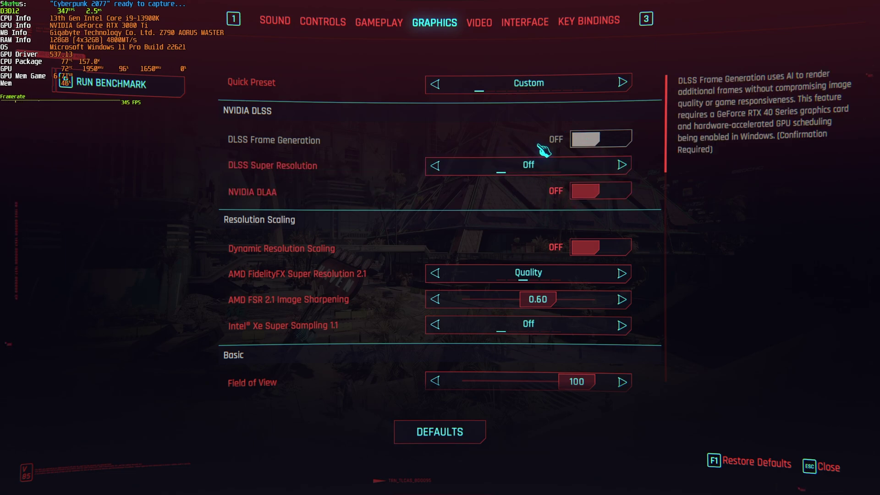
- Toggle Dynamic Resolution Scaling on and back off, then set AMD FSR 2.1 to Quality
scroll(659, 147, down, 2)
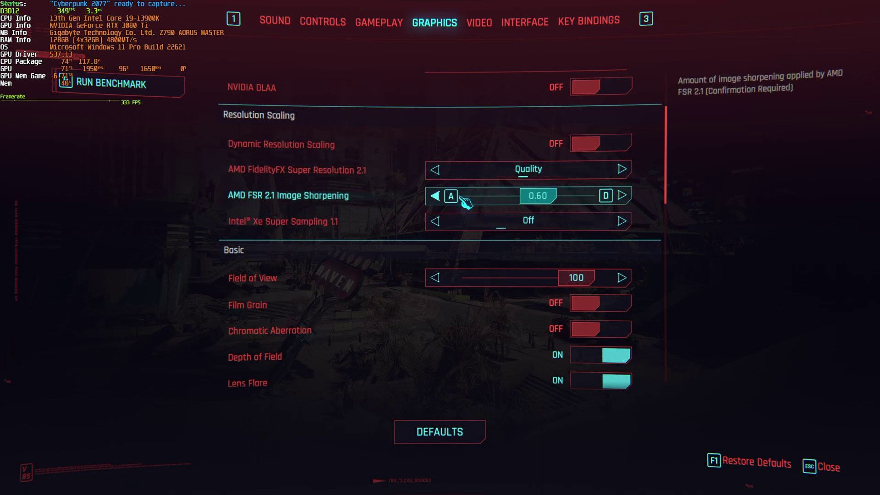
click(610, 143)
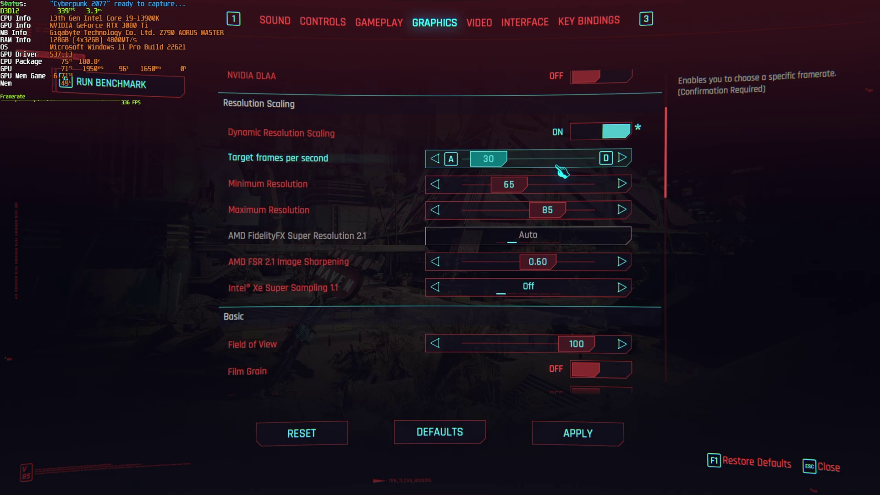
click(609, 132)
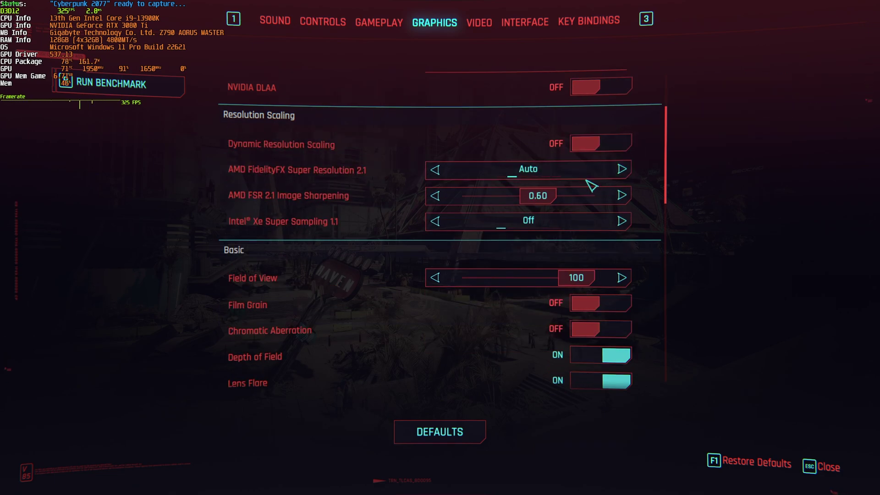
click(584, 178)
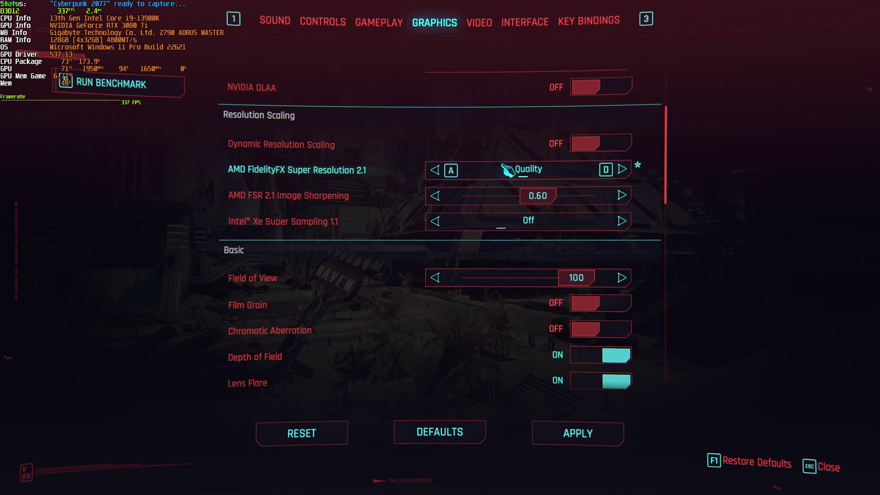
- Apply the pending FSR 2.1 Quality upscaling change
scroll(602, 354, down, 3)
click(594, 432)
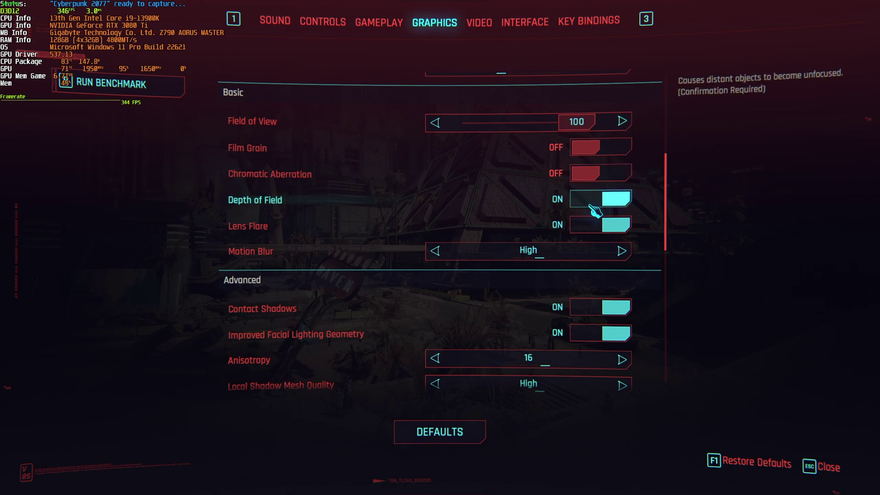
- Turn Depth of Field and Motion Blur off, apply, and return to gameplay to look around
click(595, 211)
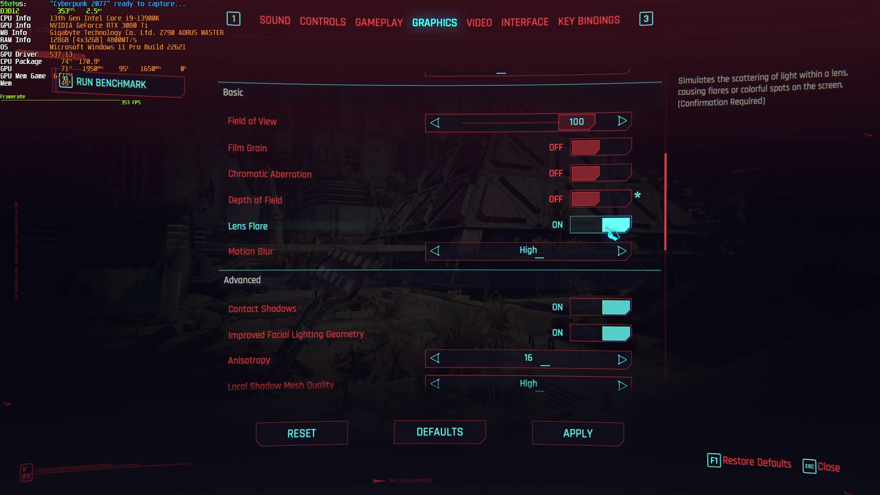
click(608, 253)
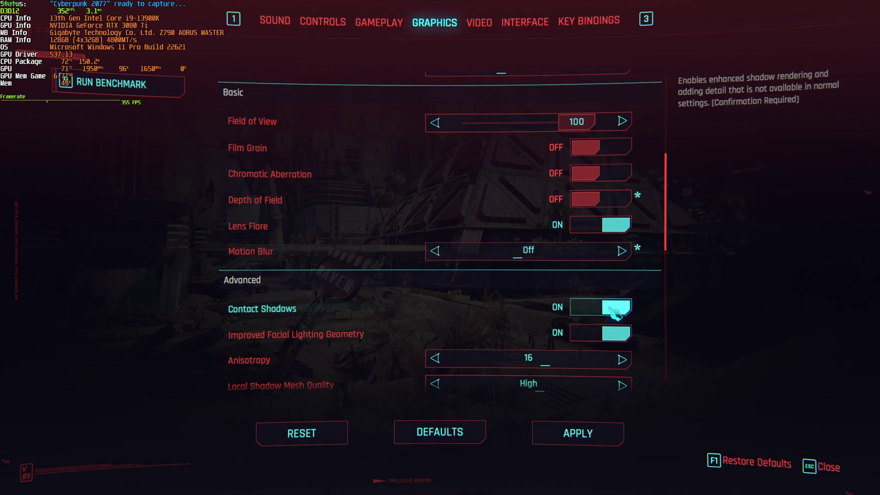
click(578, 433)
key(Escape)
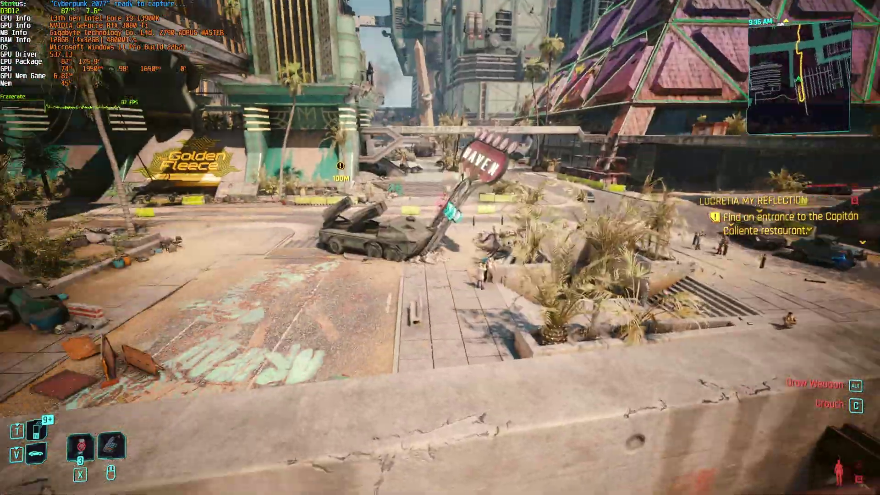
mouse_move(441, 248)
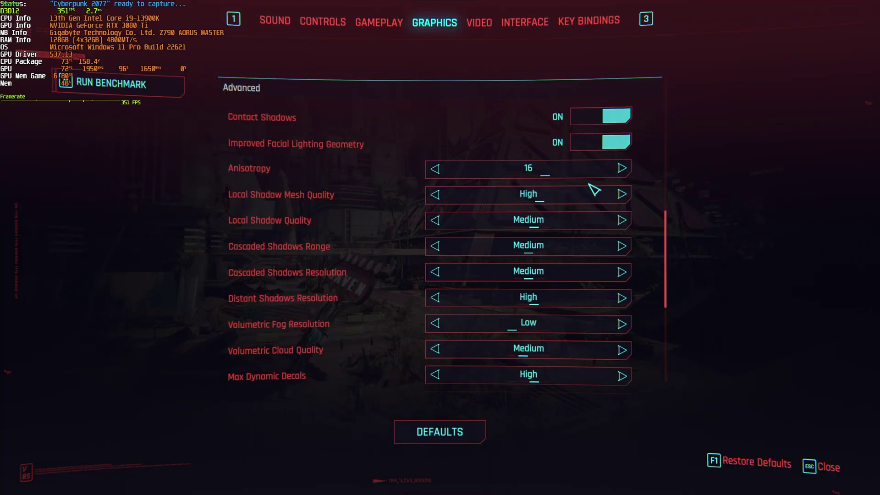
scroll(594, 190, down, 10)
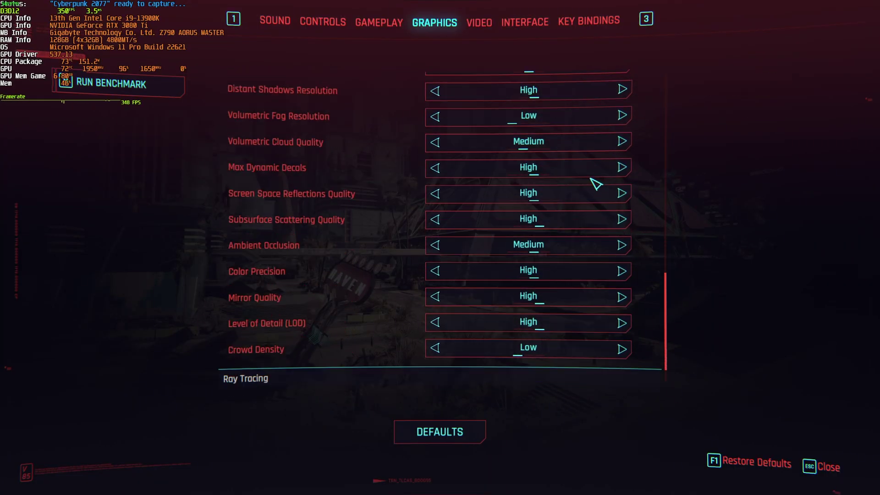
scroll(562, 348, up, 10)
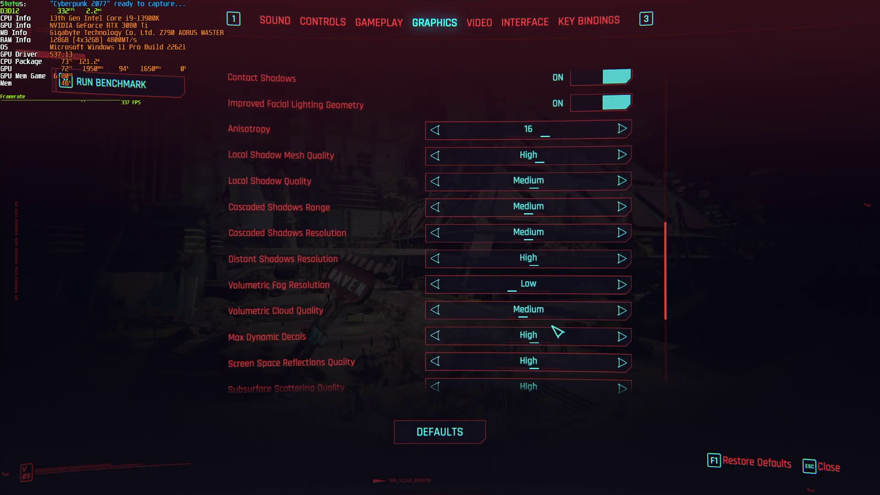
scroll(557, 292, down, 1)
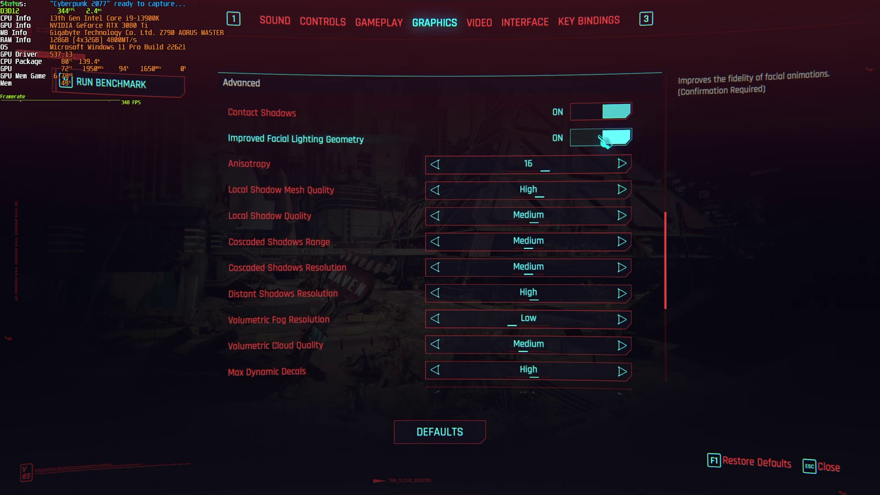
click(605, 171)
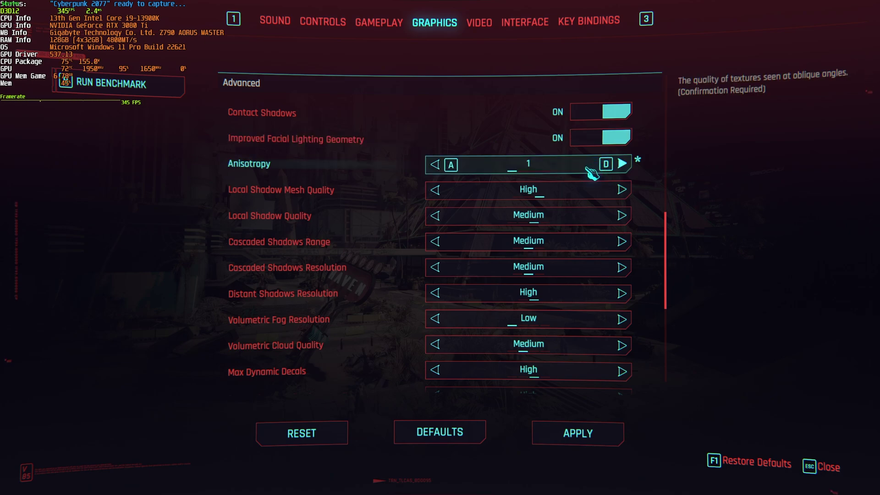
key(d)
key(d)
key(d)
key(d)
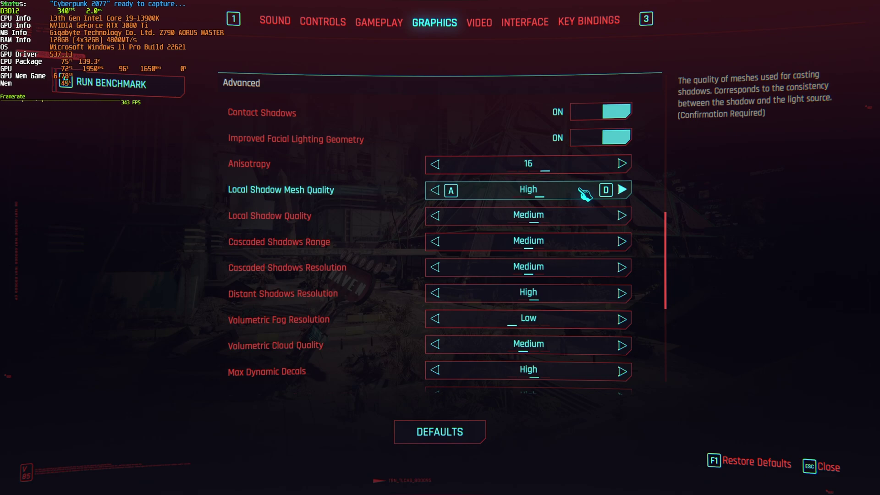
- Settle Local Shadow Mesh Quality on Medium and return Local Shadow Quality to Medium after trying Off
key(a)
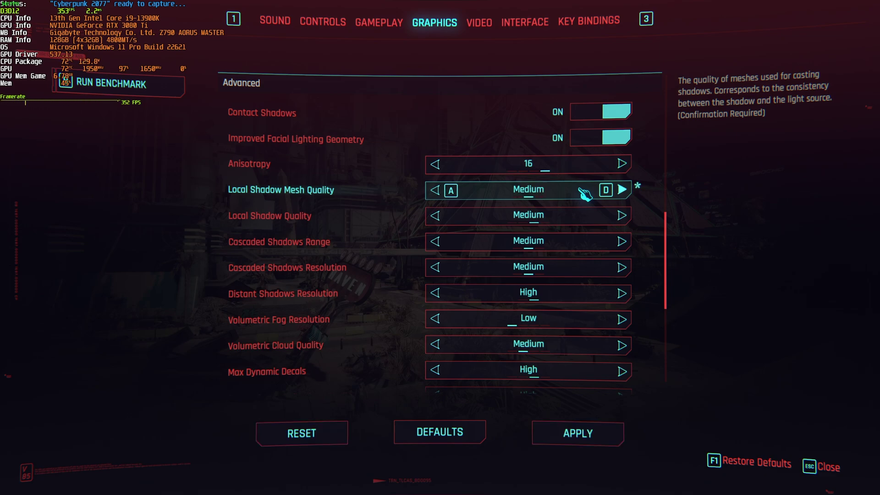
key(a)
key(d)
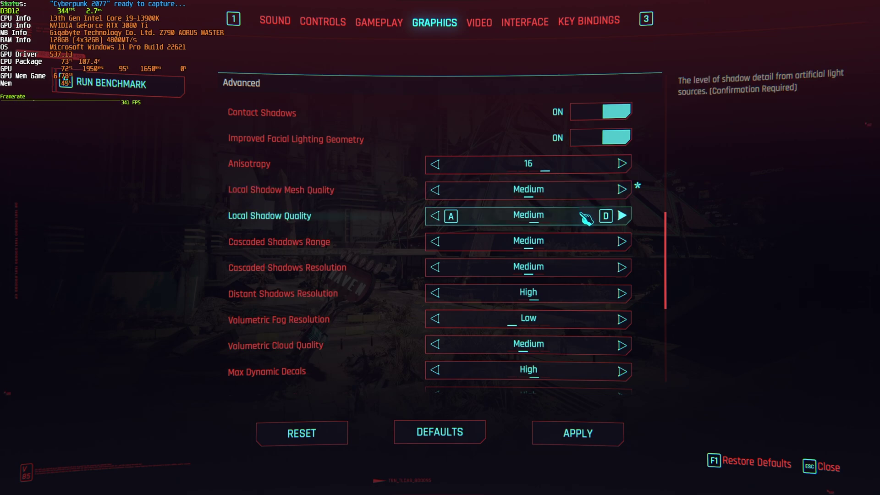
key(a)
key(a)
key(d)
key(d)
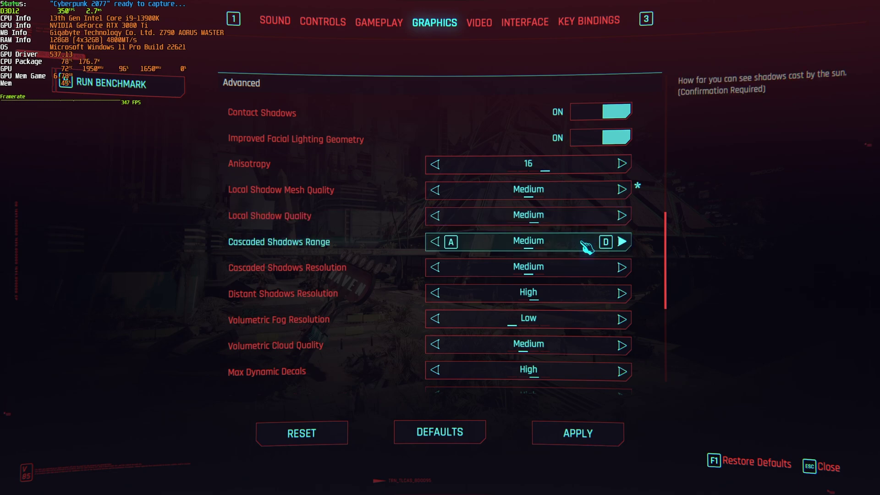
key(a)
key(d)
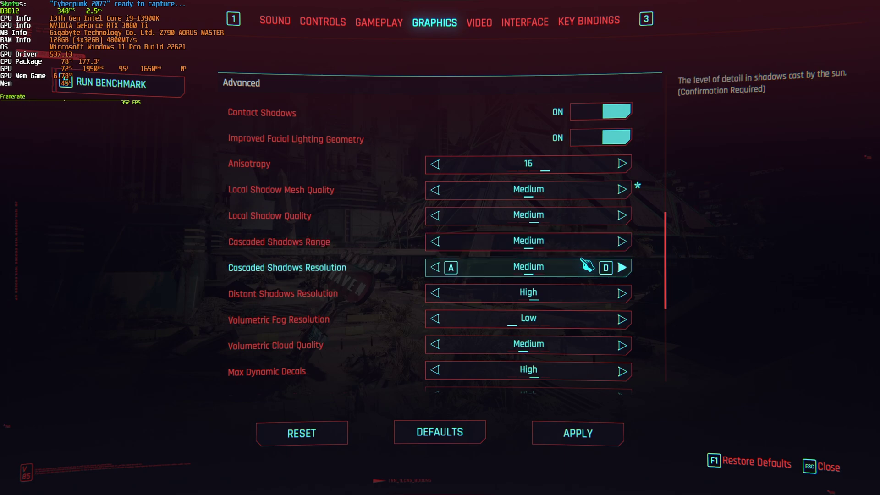
key(a)
key(d)
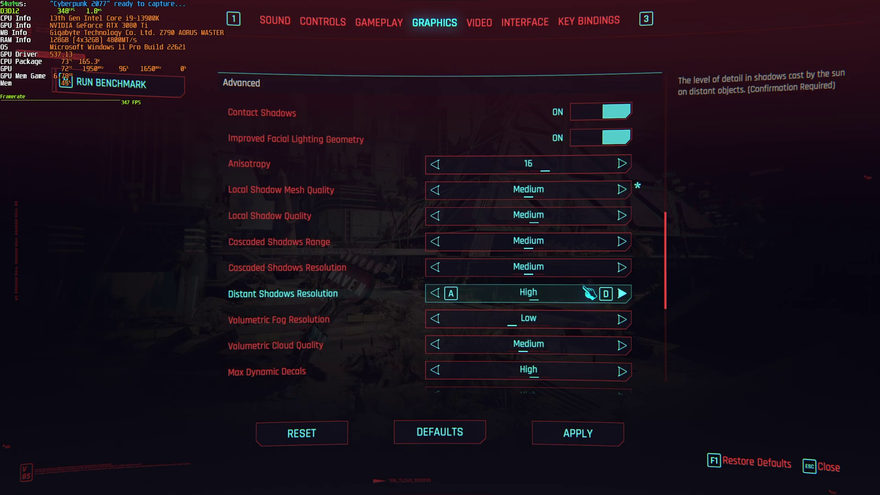
scroll(587, 288, down, 2)
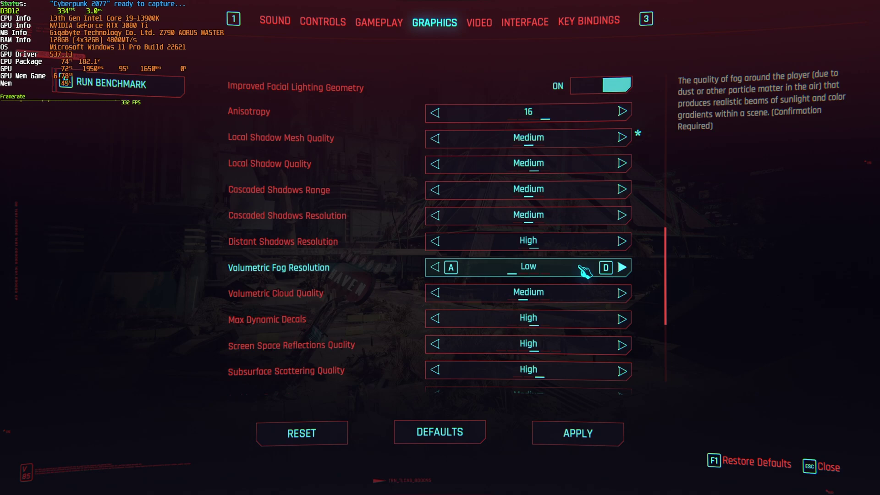
- Cycle Volumetric Fog Resolution, and toggle Volumetric Cloud Quality Off and back to Medium
key(a)
key(d)
key(d)
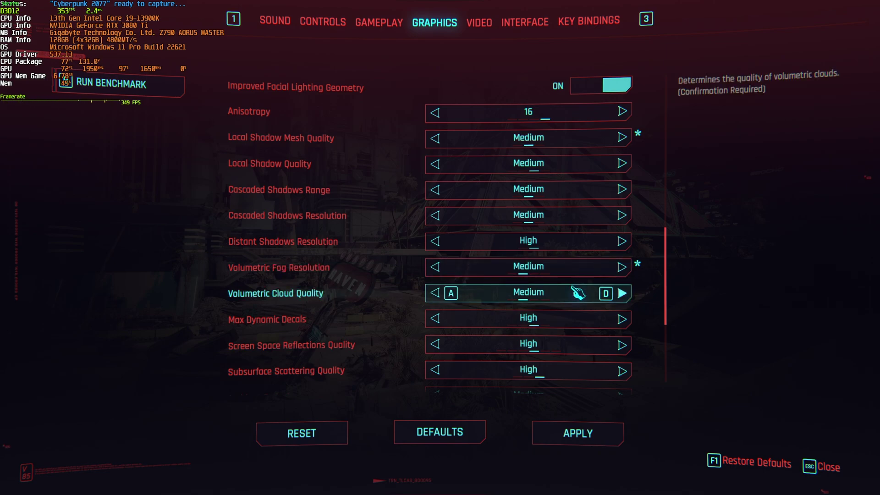
key(a)
key(d)
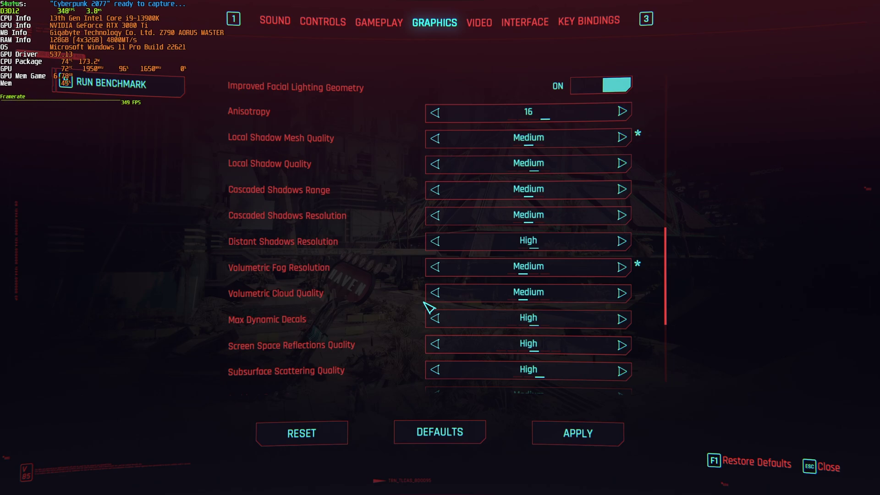
scroll(476, 275, down, 3)
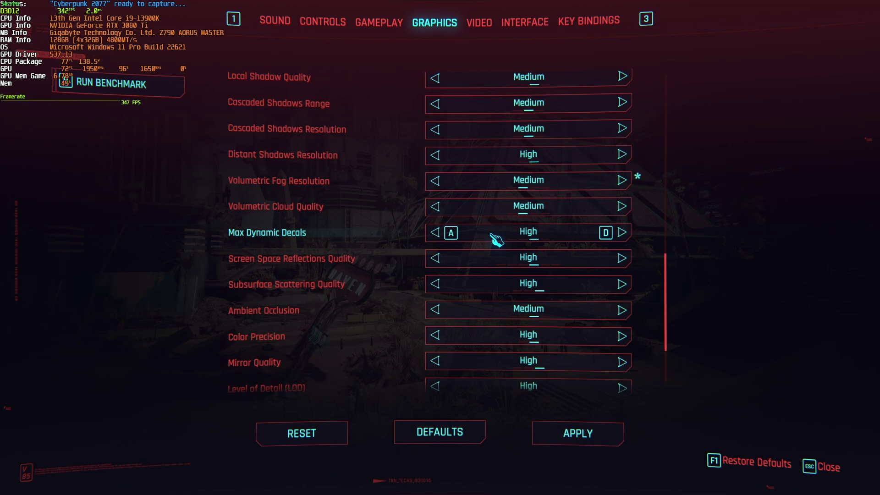
- Raise Max Dynamic Decals one level, from High to Ultra
key(d)
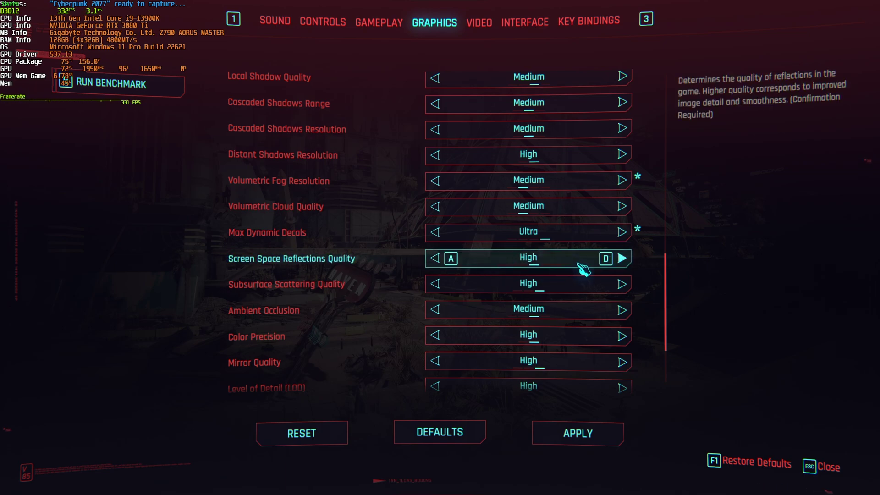
- Cycle Screen Space Reflections Quality through its levels and settle it on Medium
key(a)
key(a)
key(a)
key(d)
key(d)
key(d)
key(d)
key(d)
key(a)
key(a)
key(a)
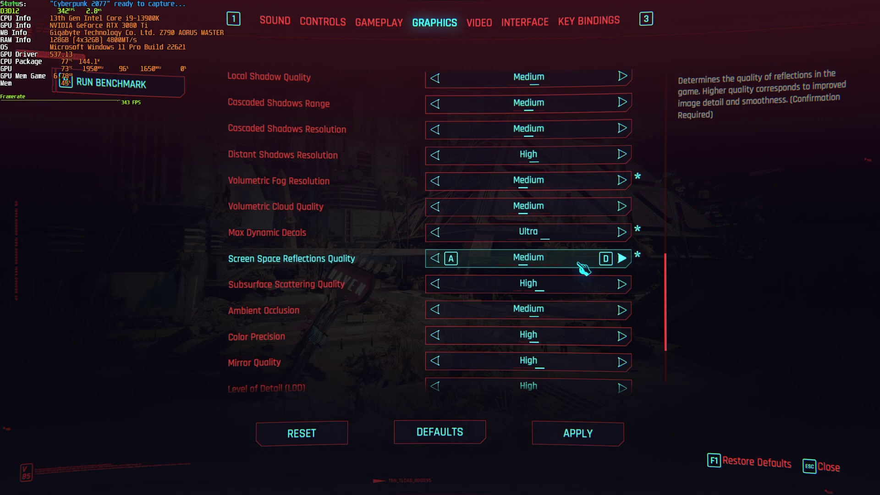
key(a)
key(d)
key(a)
key(d)
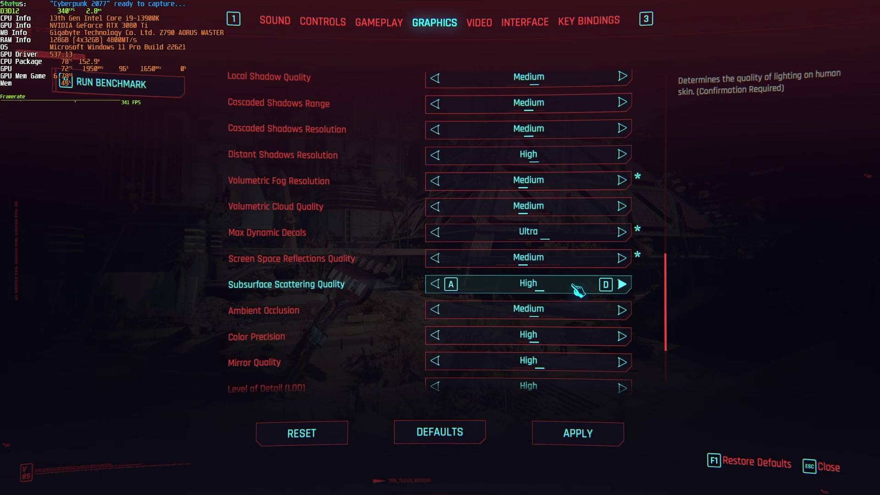
- Cycle Ambient Occlusion around to High, then drop Color Precision from High to Medium
click(573, 313)
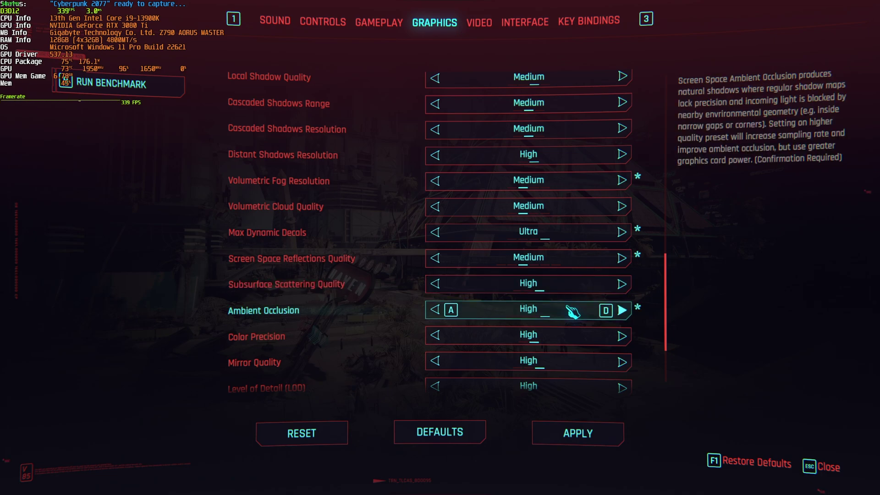
click(573, 313)
click(573, 312)
click(572, 312)
click(572, 312)
click(572, 312)
click(574, 336)
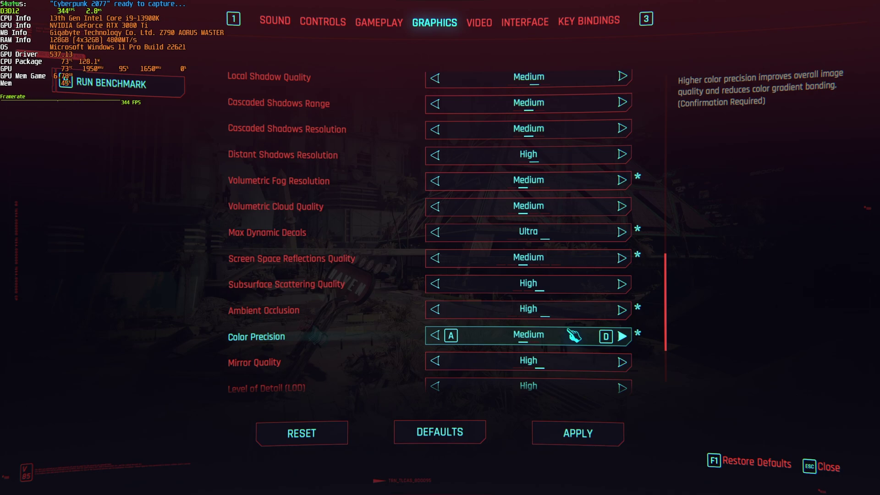
- Lower Mirror Quality from High to Medium and raise Crowd Density from Low to High
scroll(555, 298, down, 2)
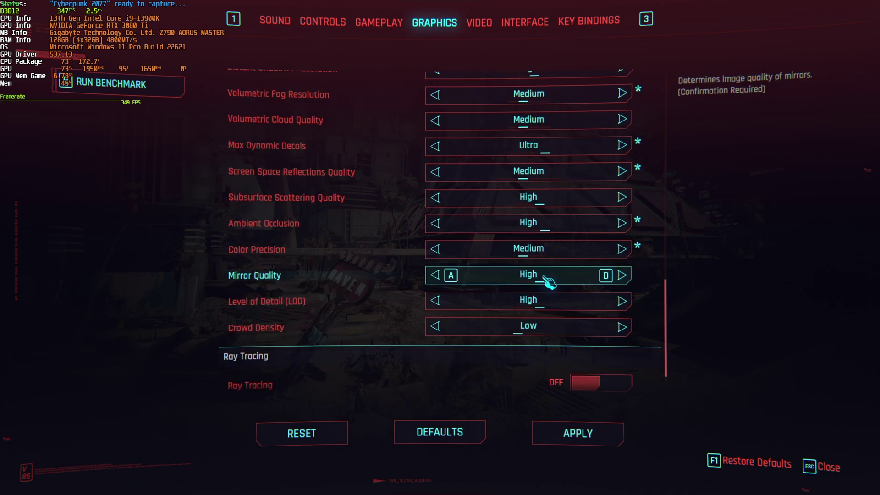
click(549, 282)
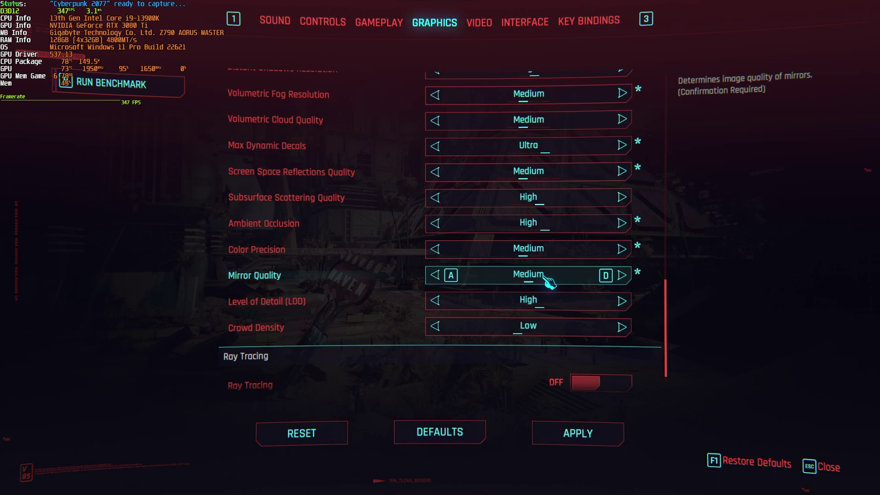
click(567, 329)
click(566, 328)
- Switch Ray Tracing on and cycle Ray-Traced Lighting up from Off to Medium
scroll(566, 329, down, 1)
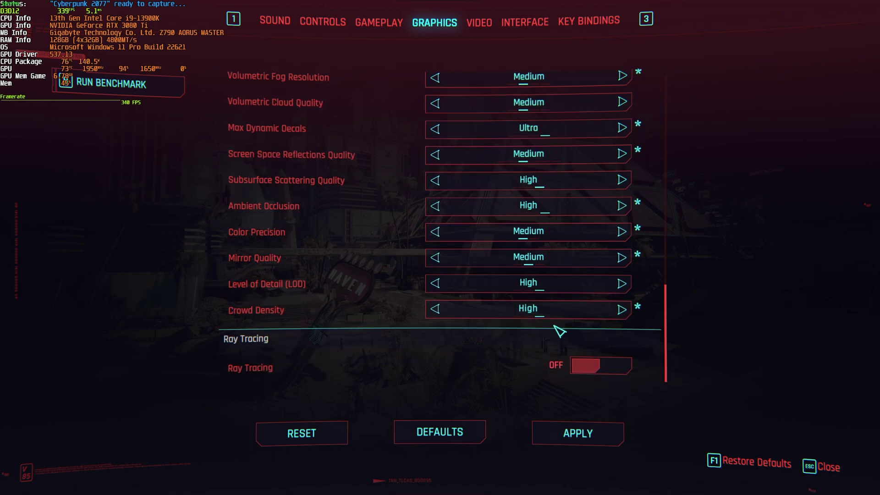
click(587, 371)
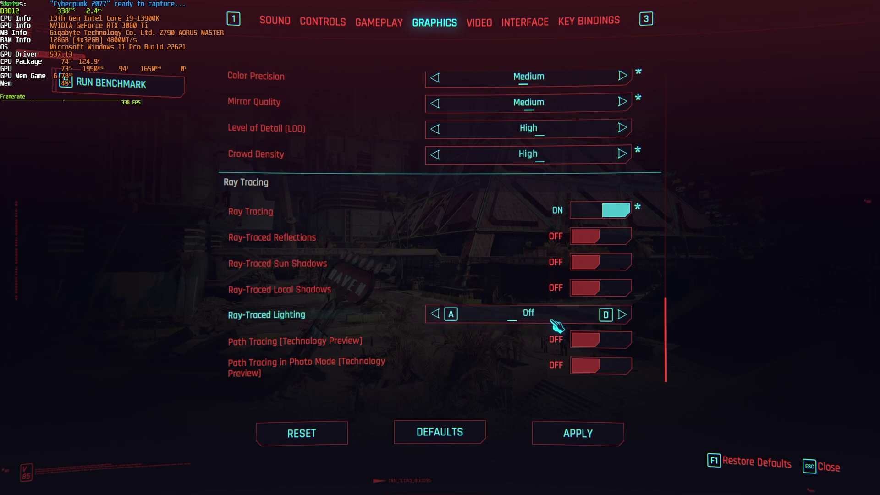
click(606, 321)
click(606, 321)
click(605, 321)
click(606, 321)
click(606, 321)
click(605, 321)
click(605, 321)
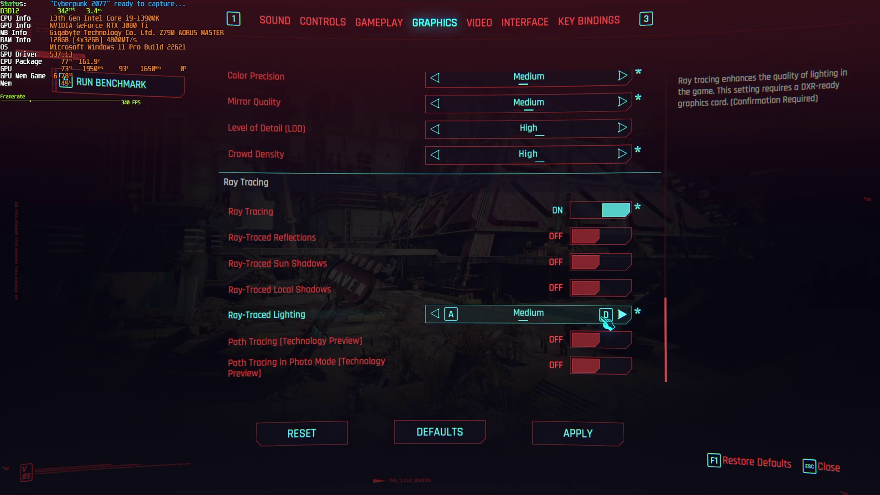
click(606, 321)
click(605, 321)
click(605, 321)
click(605, 321)
- Cycle Ray-Traced Lighting from Medium back to Off
click(607, 321)
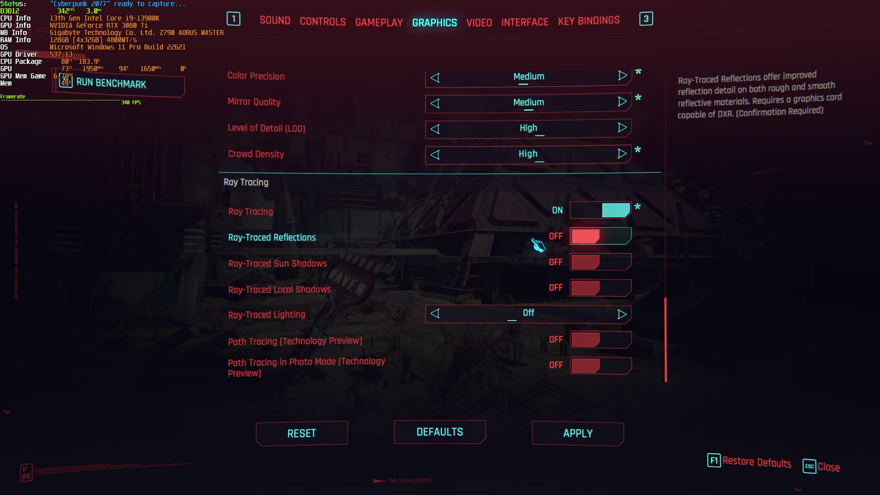
- Turn Ray Tracing back off, look over the settings list, and resume gameplay
click(556, 214)
scroll(610, 388, up, 10)
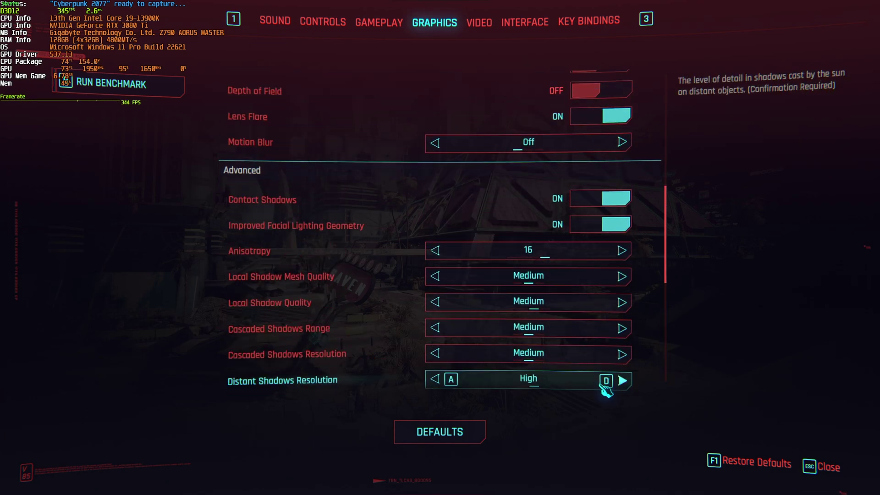
scroll(608, 389, up, 15)
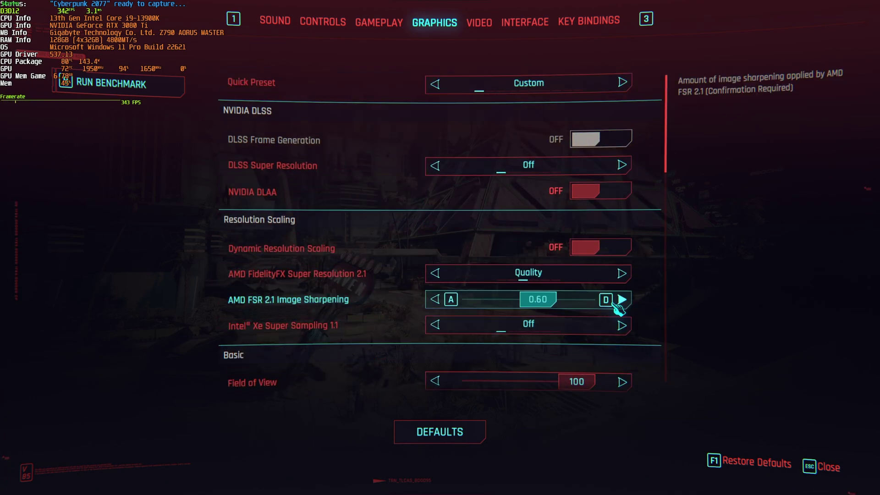
scroll(527, 98, down, 5)
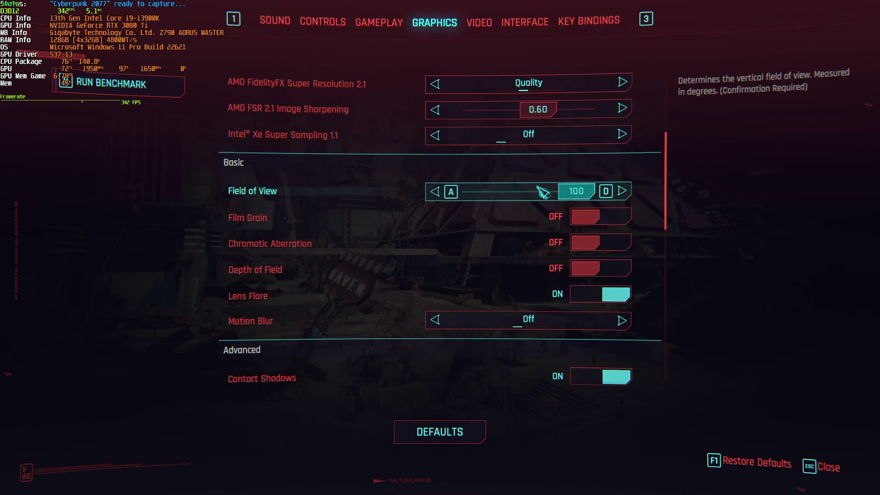
scroll(596, 321, down, 10)
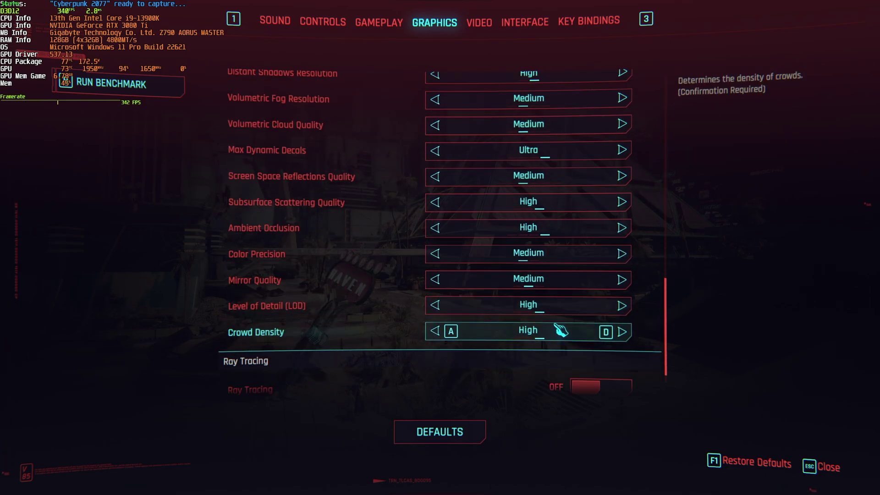
key(Escape)
key(Escape)
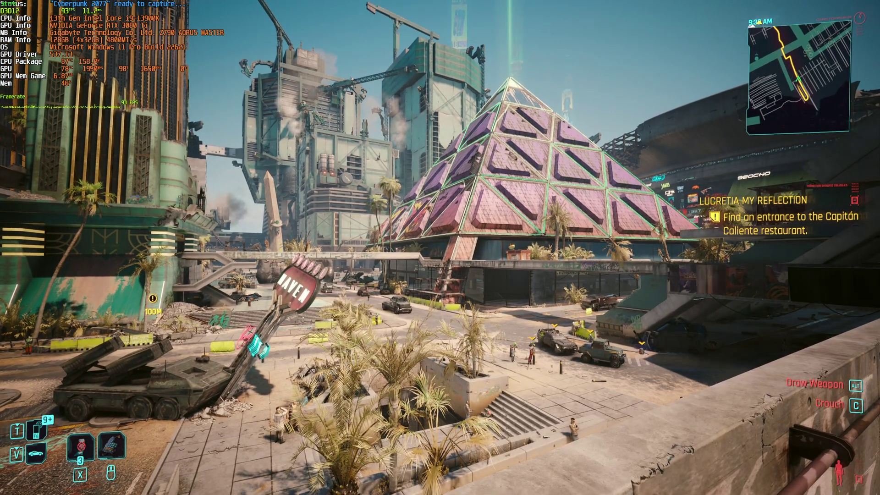
- After toggling the pause menu, walk the walkway through the underpass toward the pyramid objective
key(Escape)
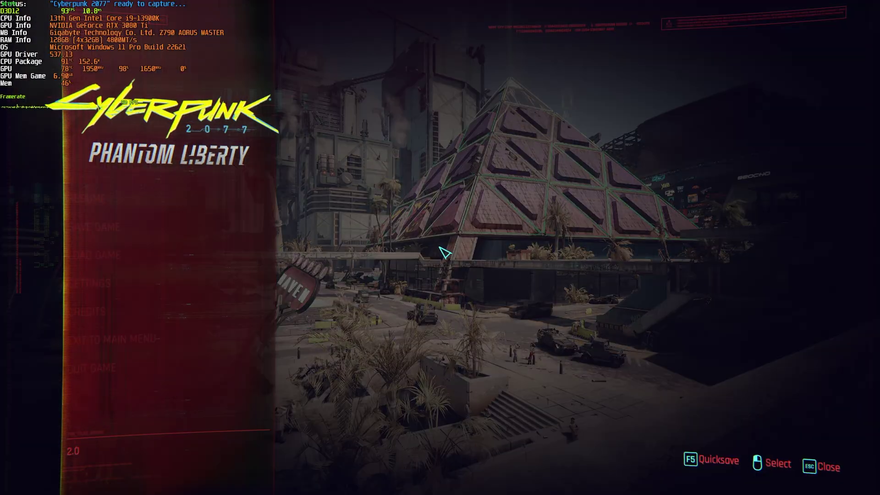
key(Escape)
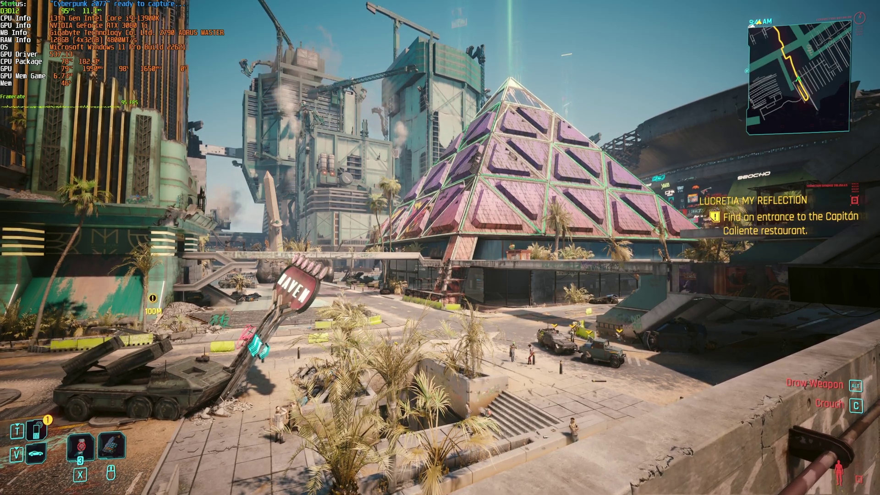
key(w)
key(w)
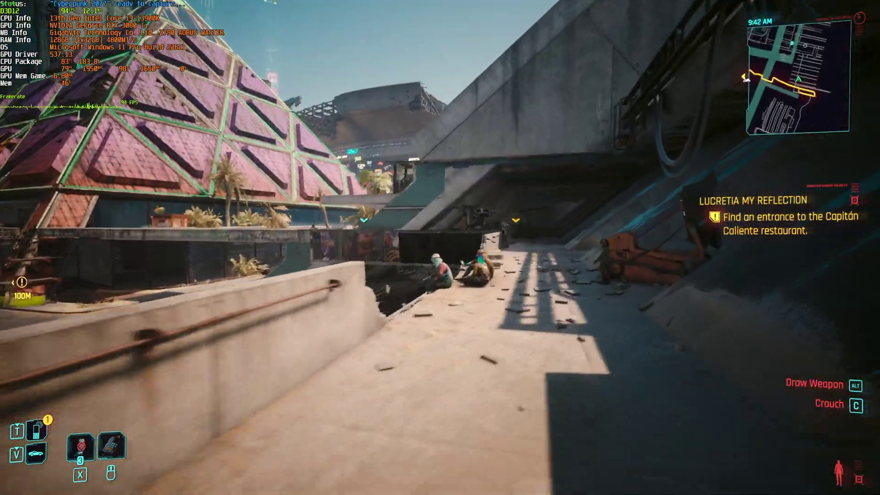
key(w)
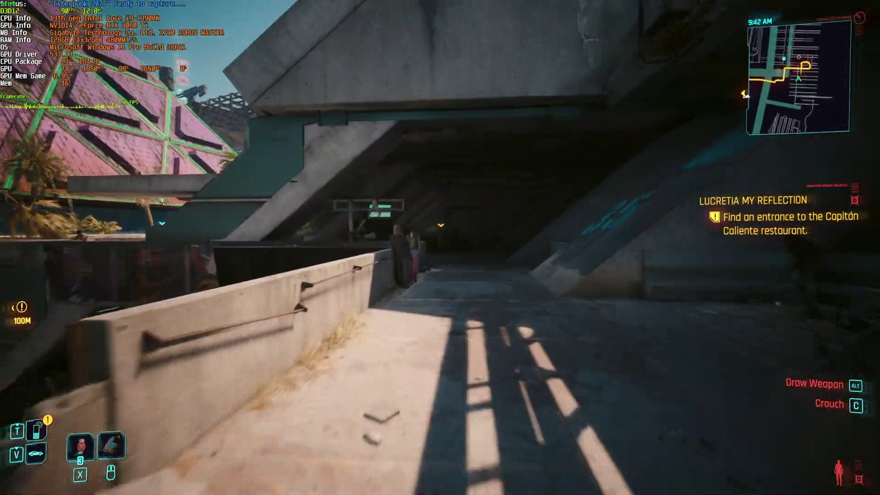
key(w)
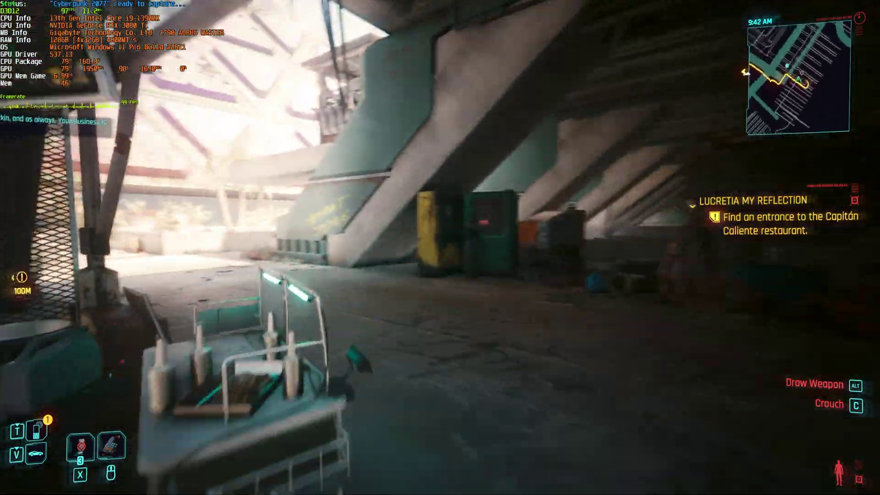
key(w)
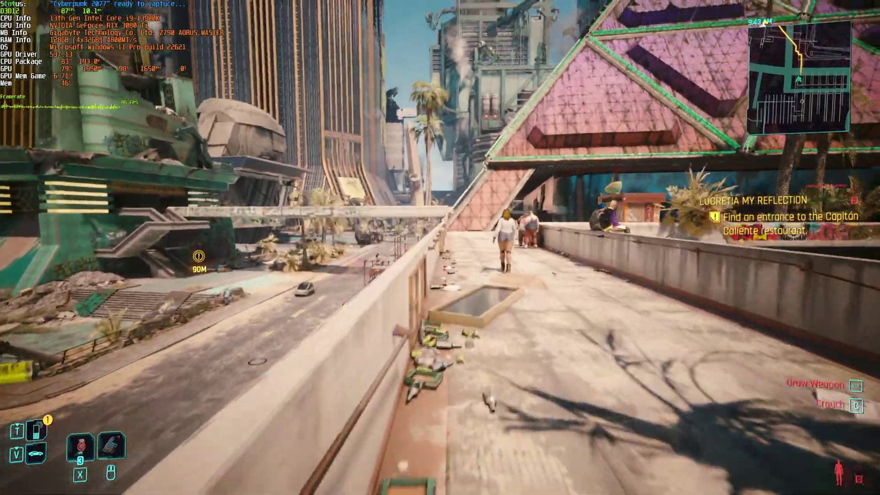
mouse_move(440, 248)
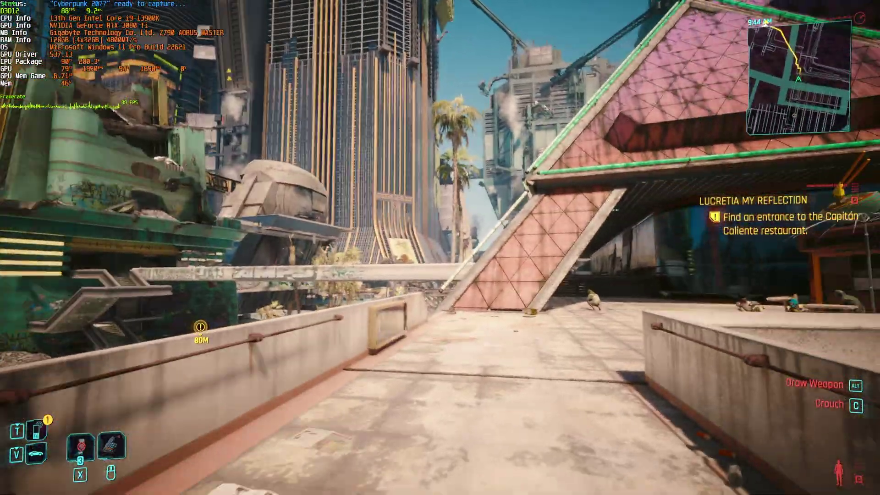
key(w)
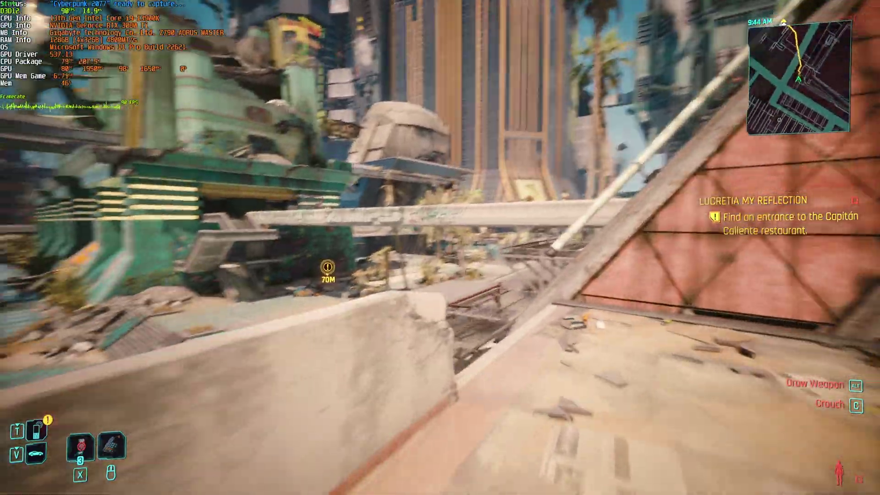